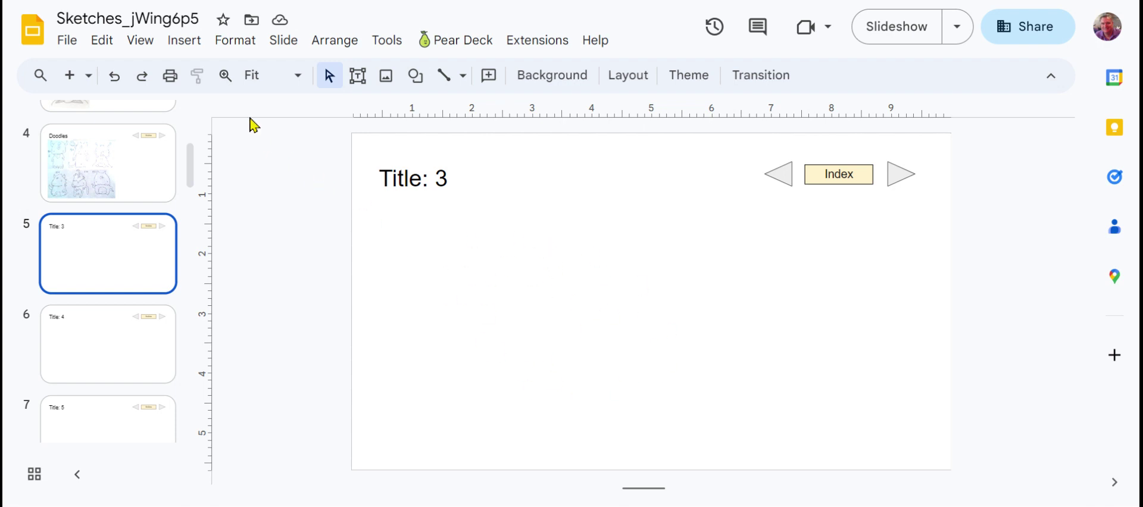
Capture a camera photo of the patterned sketch and insert that second shot on the "Title: 3" slide.
left_click(181, 42)
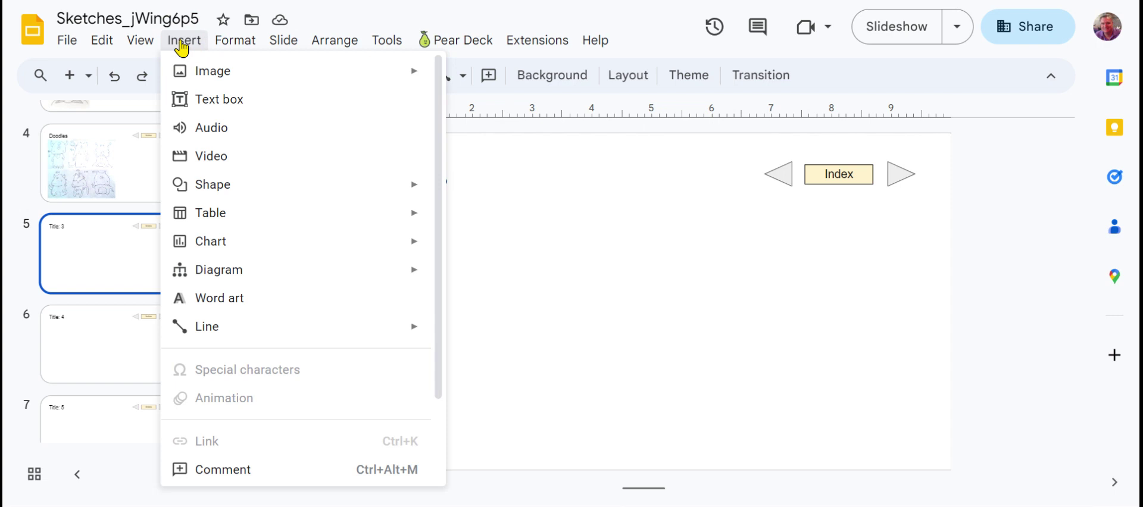
mouse_move(202, 76)
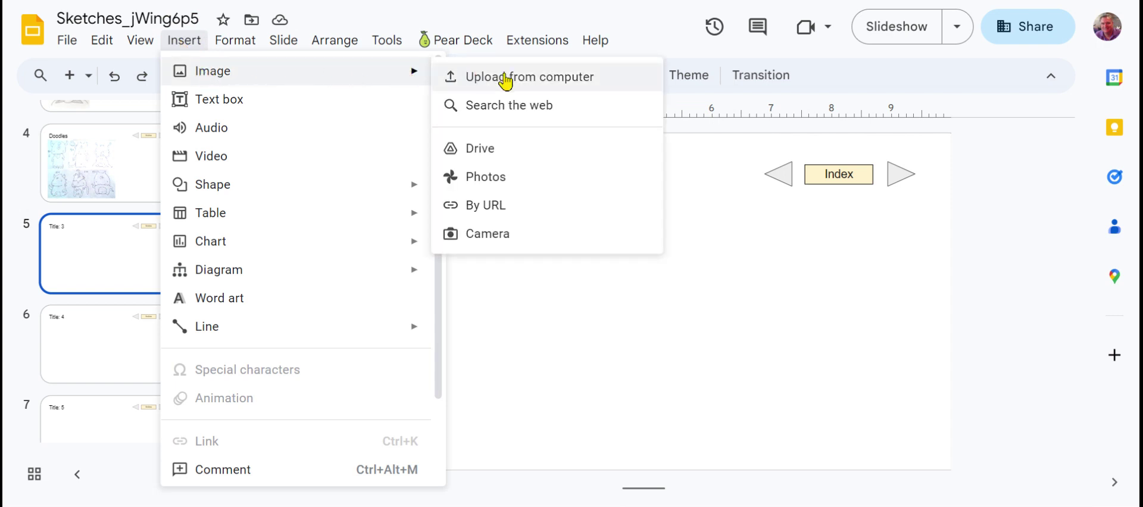
left_click(520, 240)
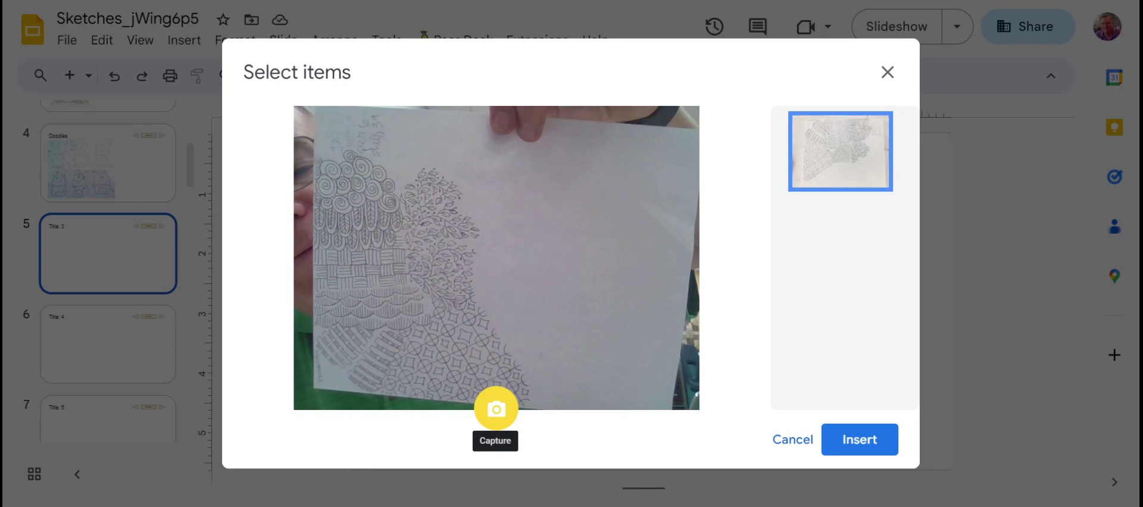
left_click(492, 412)
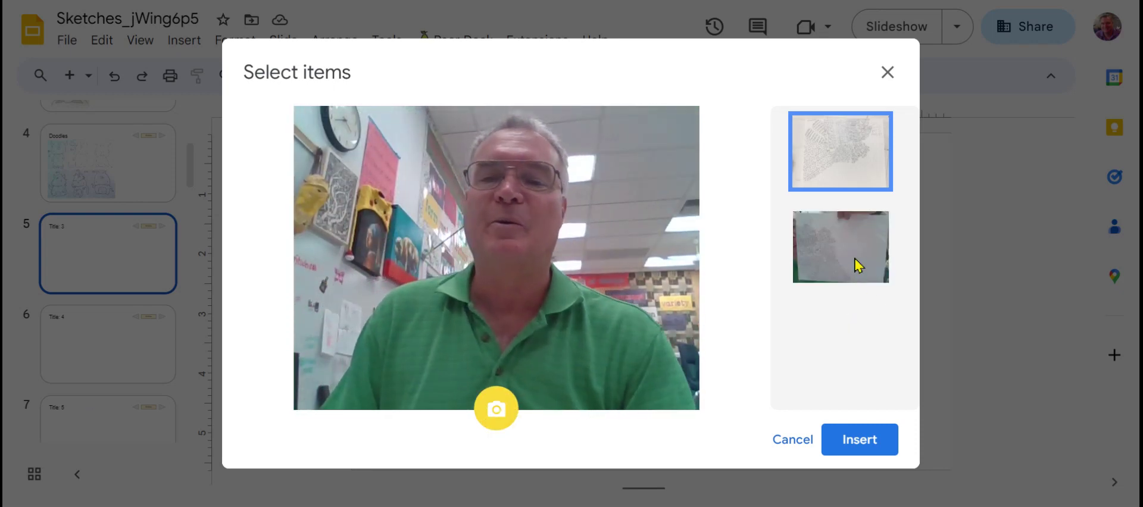
left_click(842, 243)
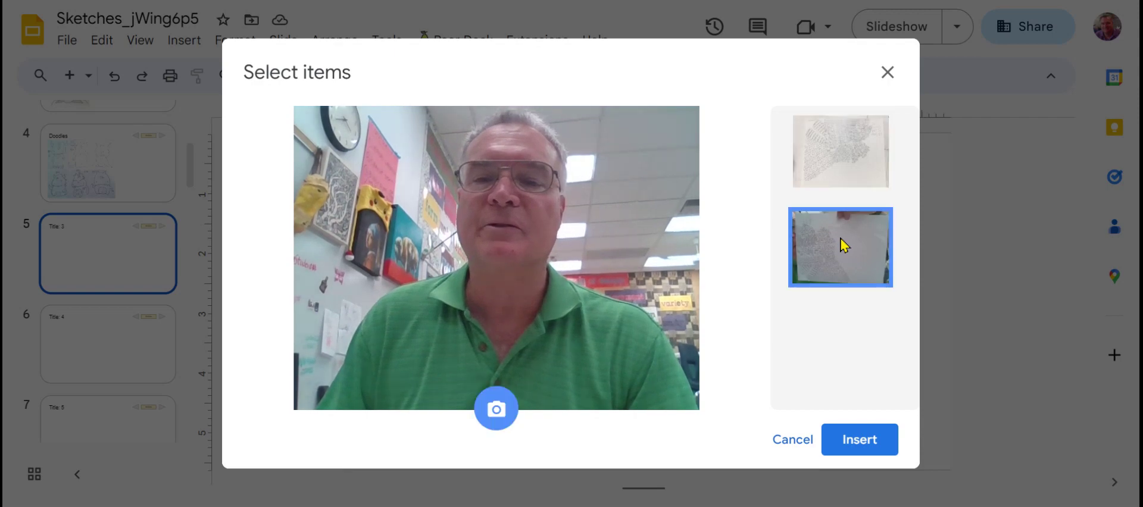
left_click(855, 444)
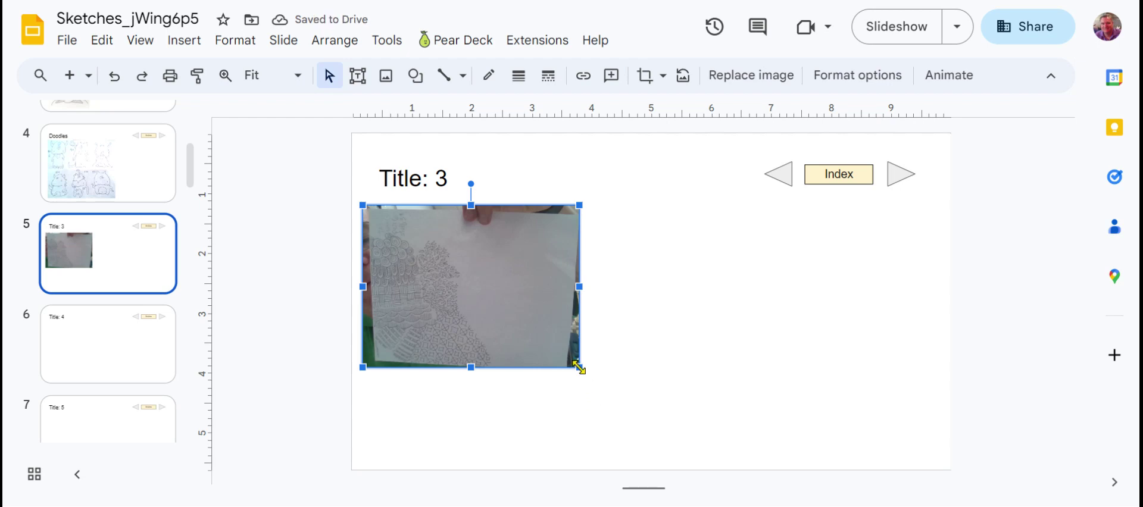
Enlarge the inserted photo and crop it on all four sides to the patterned part of the sketch.
left_click_drag(580, 367, 705, 443)
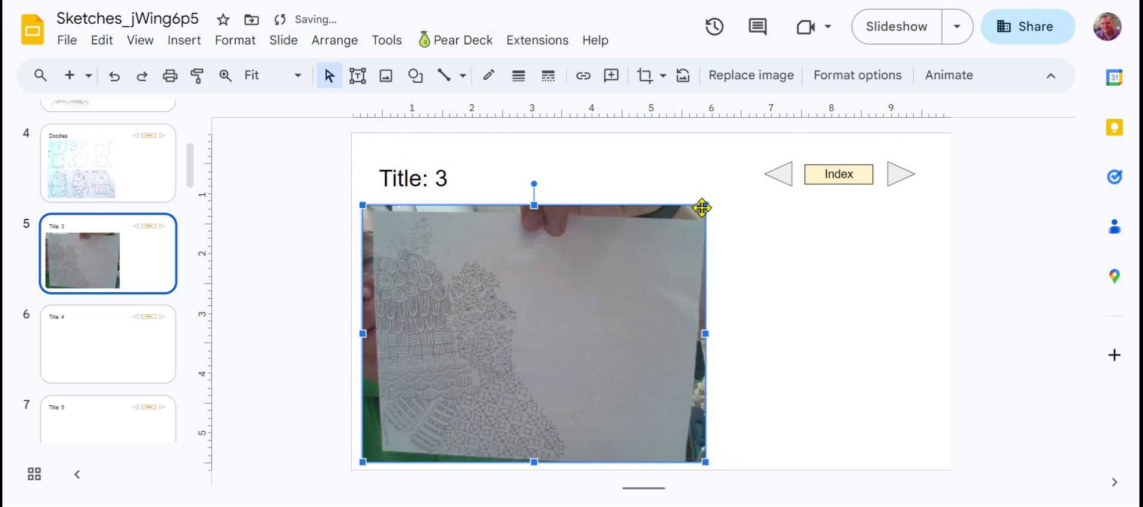
left_click_drag(704, 204, 720, 194)
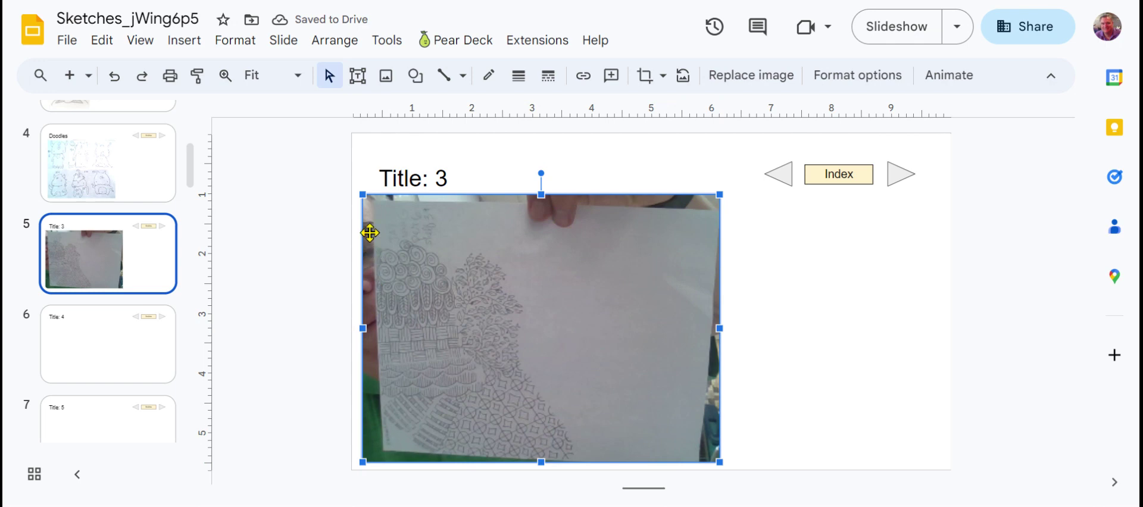
left_click(644, 79)
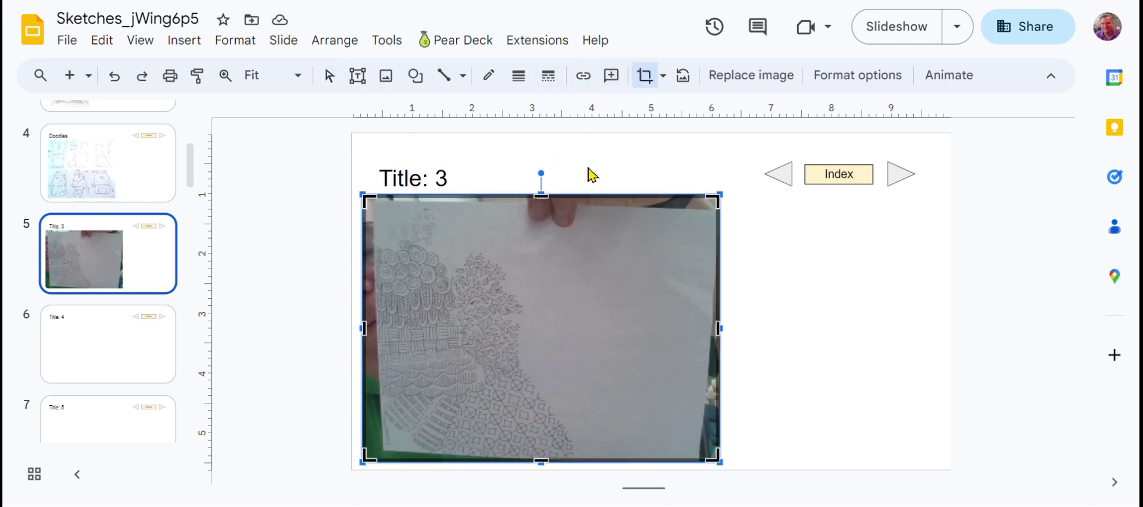
left_click_drag(546, 197, 544, 235)
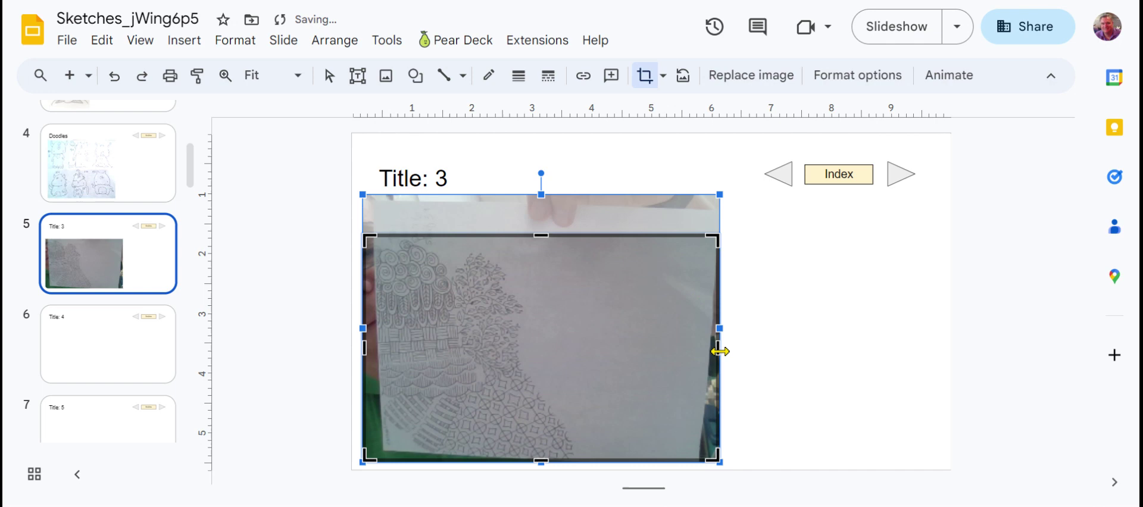
left_click_drag(721, 351, 580, 353)
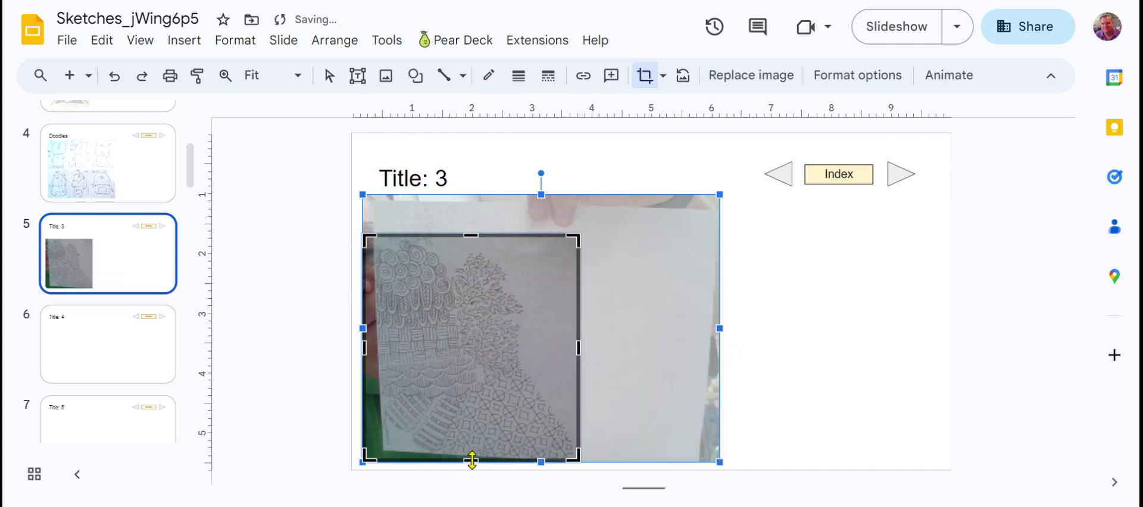
left_click_drag(472, 460, 472, 448)
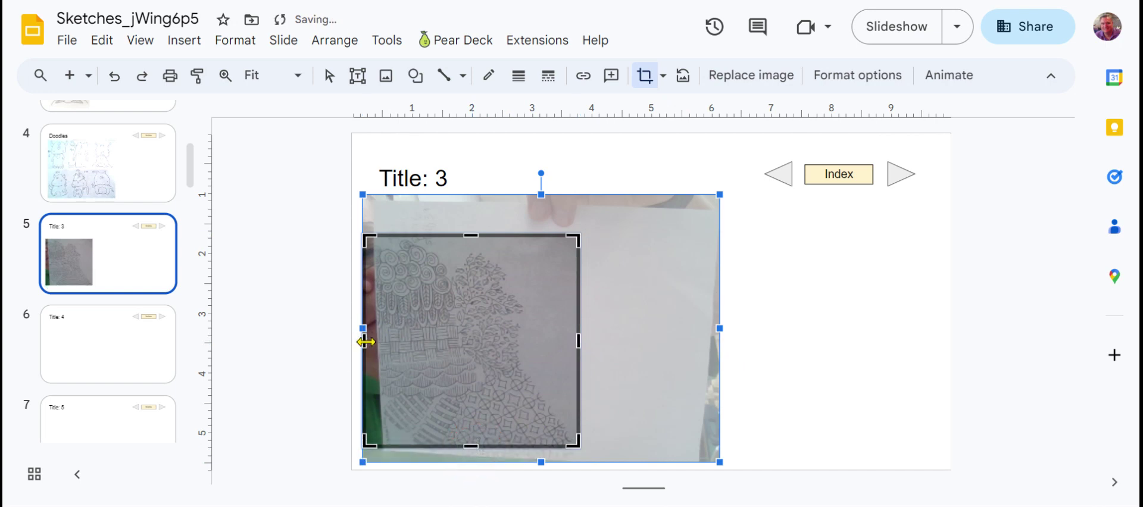
left_click_drag(364, 341, 384, 342)
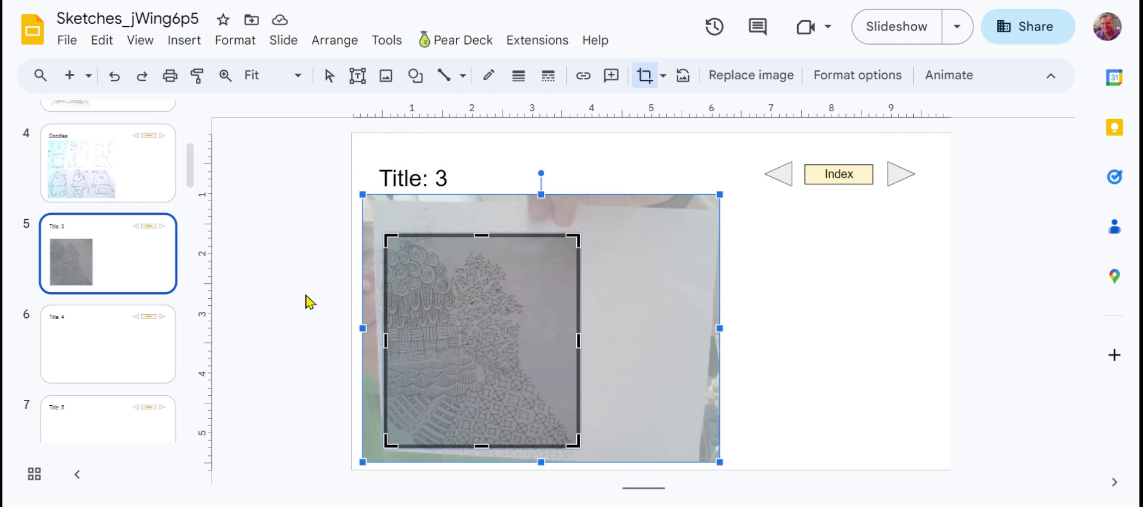
key("Return")
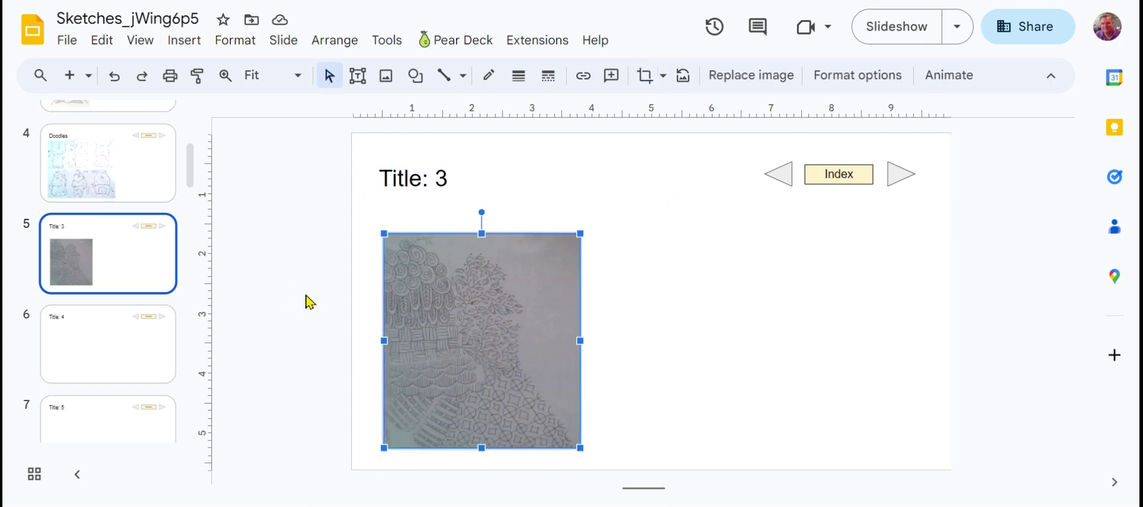
left_click(312, 298)
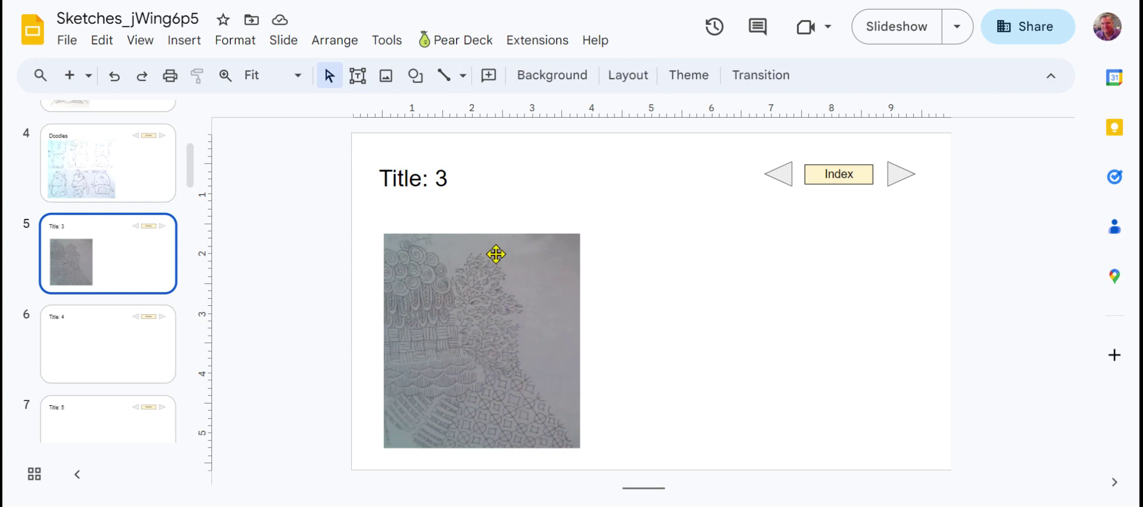
Rotate the cropped photo 90° clockwise and fit it enlarged into the slide's lower-left corner, extending up to just below the title.
left_click(474, 292)
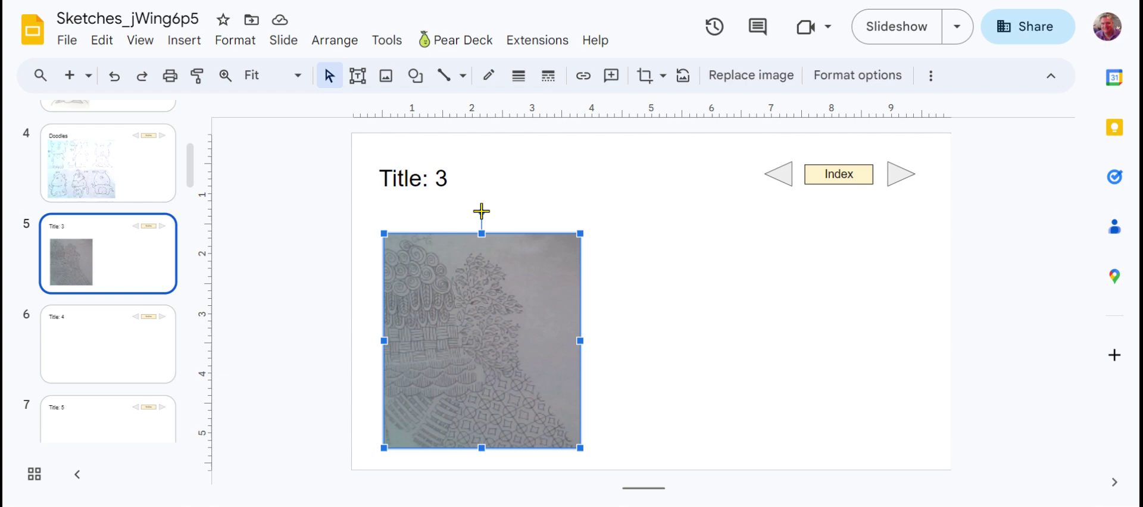
left_click_drag(482, 212, 614, 341)
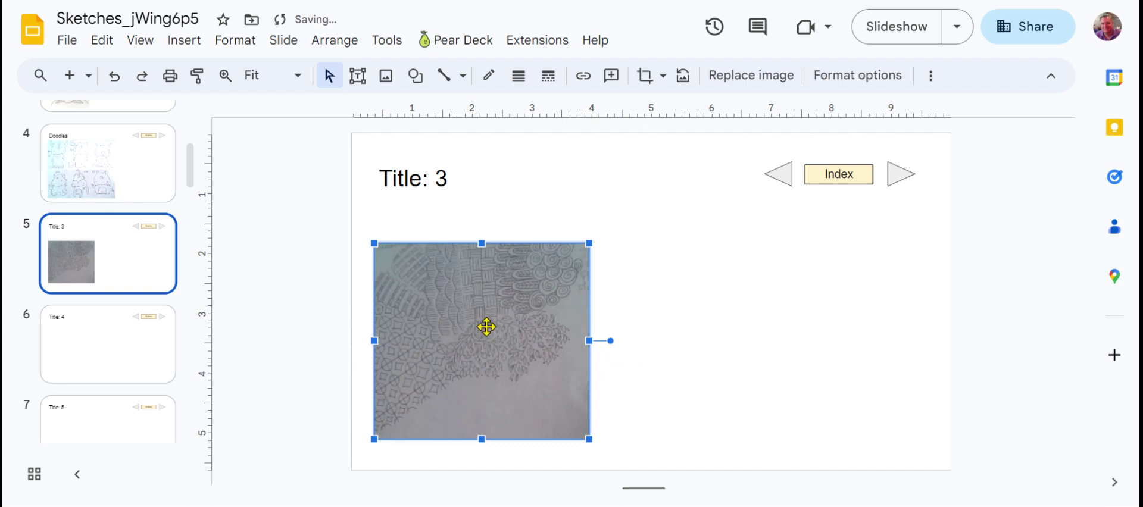
left_click(487, 389)
left_click_drag(488, 389, 429, 426)
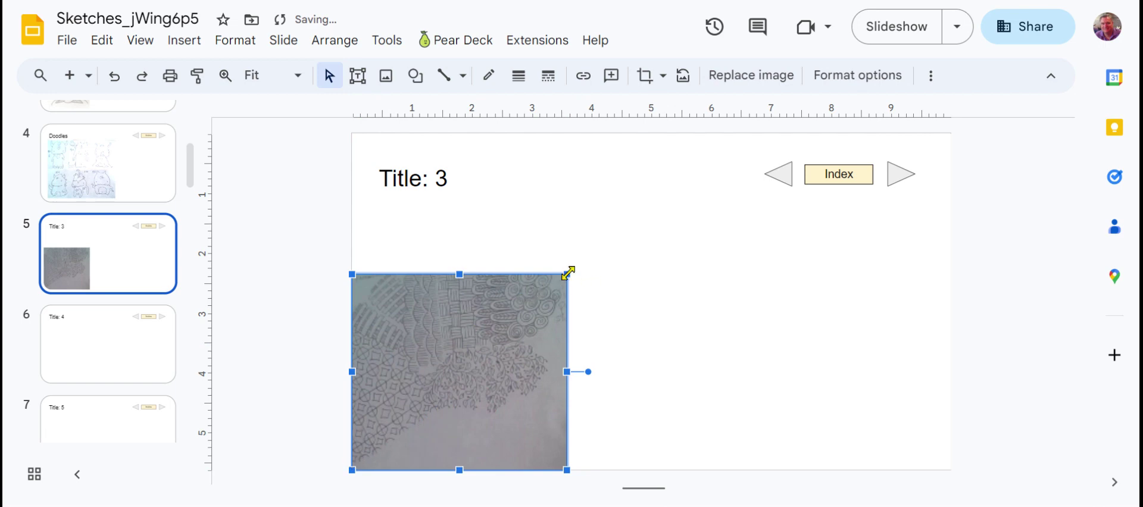
left_click_drag(569, 273, 657, 236)
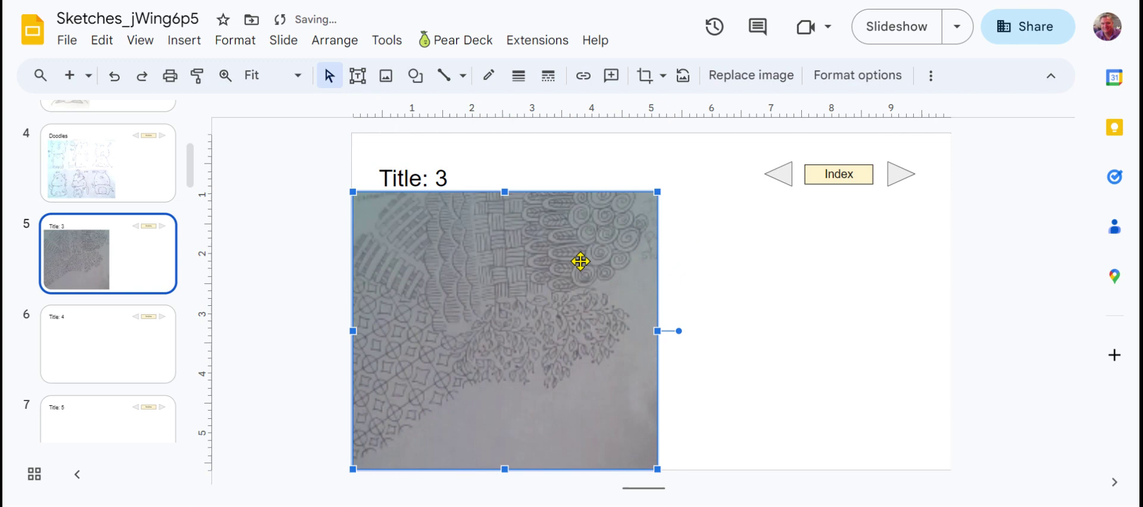
left_click(298, 382)
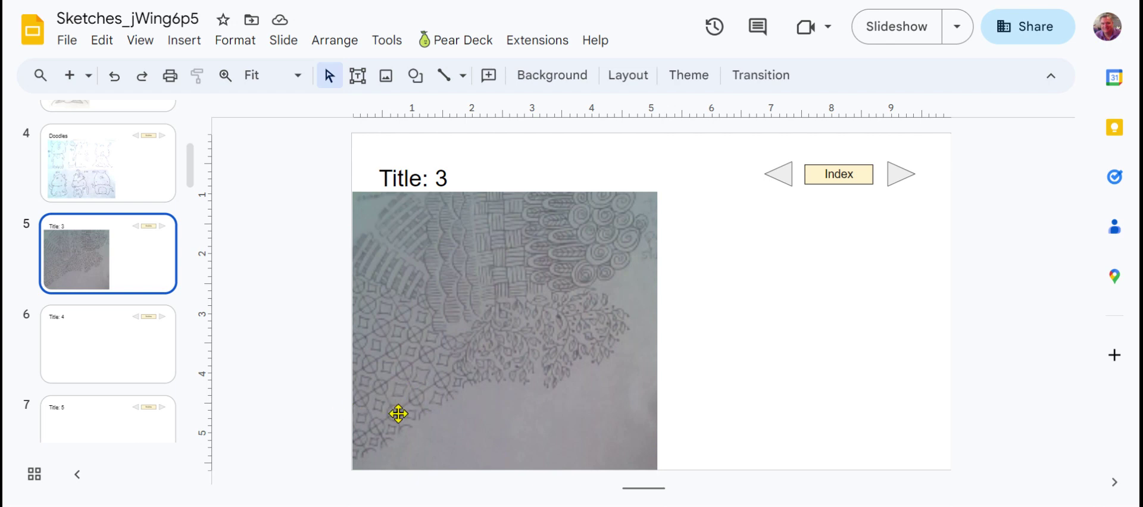
Crop the blank lower part off the photo and enlarge it proportionally down to the slide's bottom edge.
left_click(497, 312)
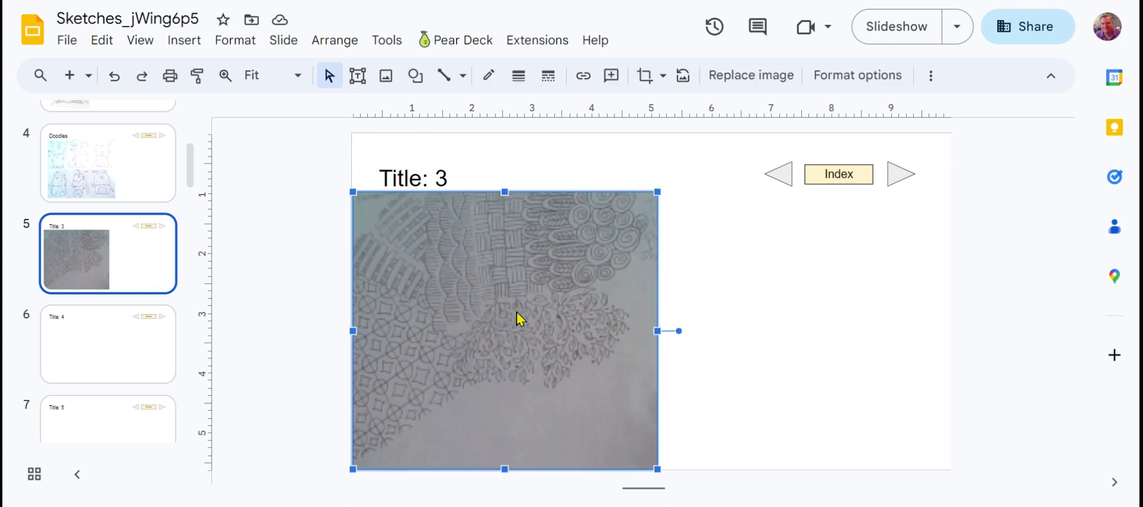
left_click(644, 75)
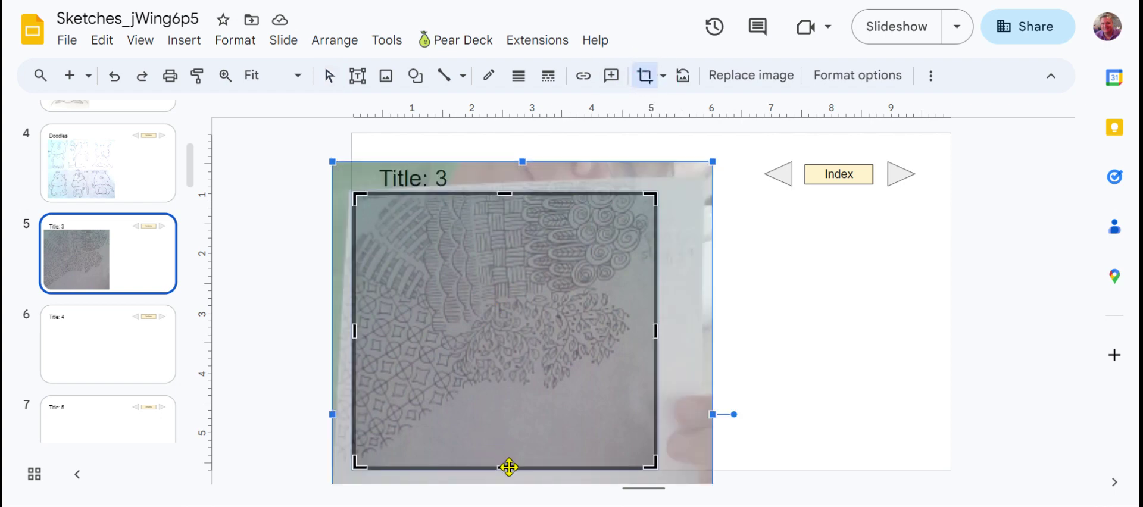
left_click_drag(509, 467, 518, 391)
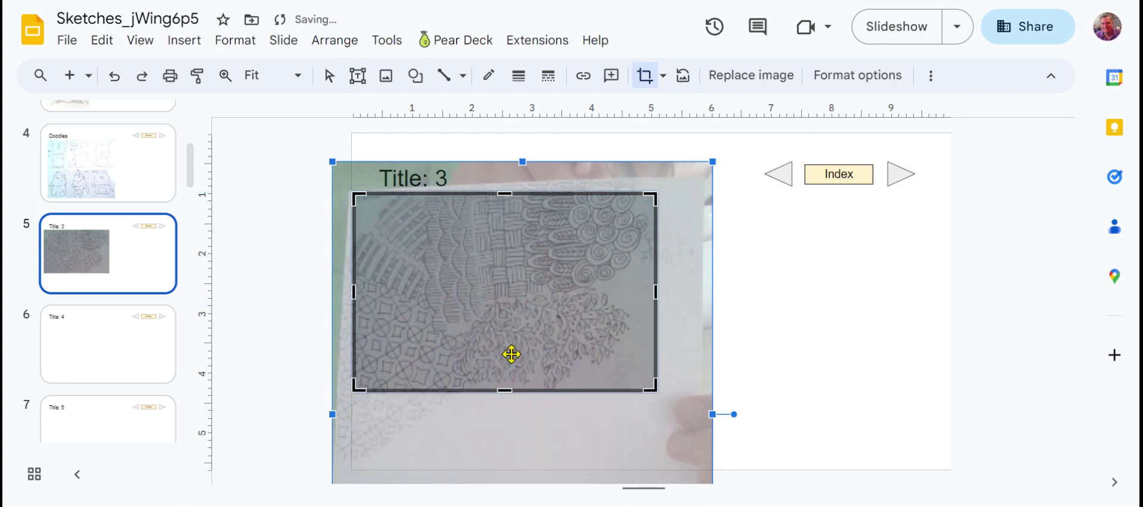
left_click(291, 346)
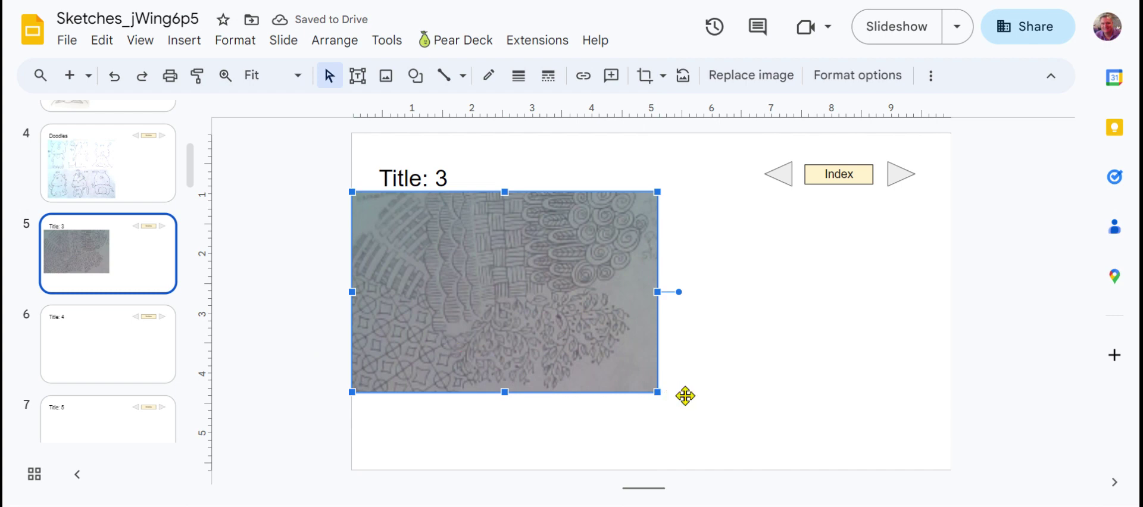
left_click_drag(658, 393, 771, 468)
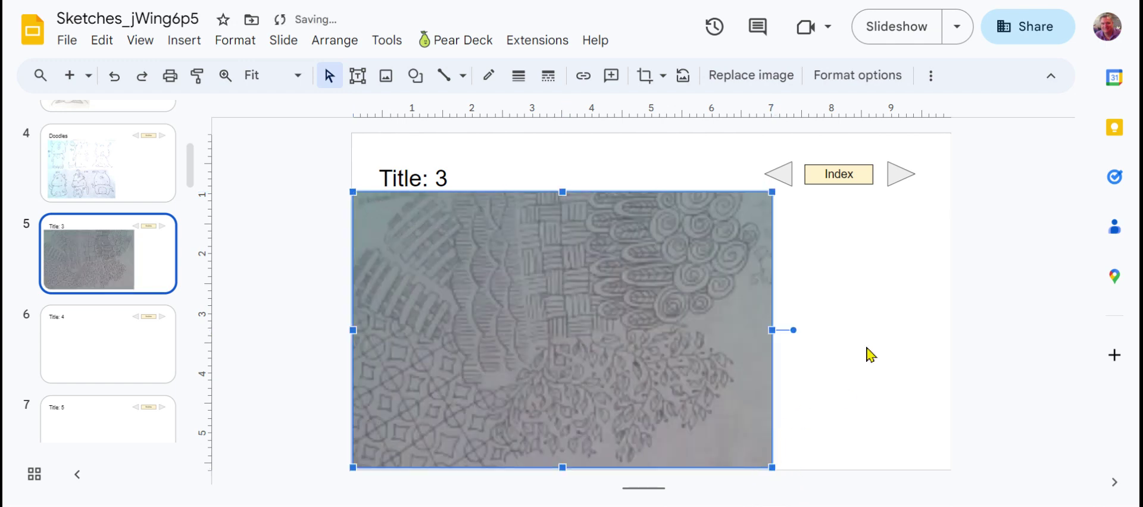
left_click(871, 338)
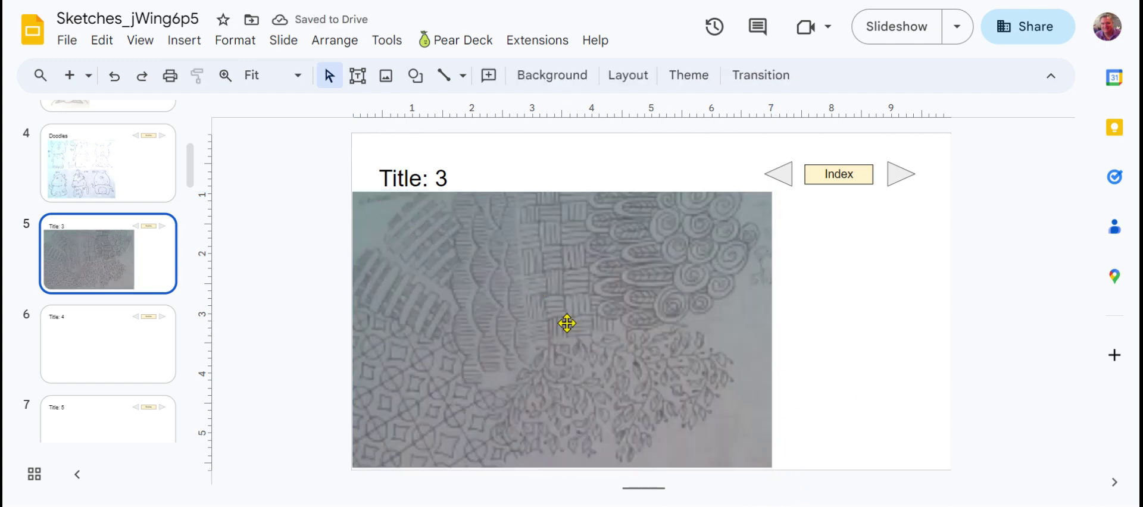
Raise the photo's brightness setting about 40% above neutral and lower its contrast setting about 40% below neutral.
left_click(553, 290)
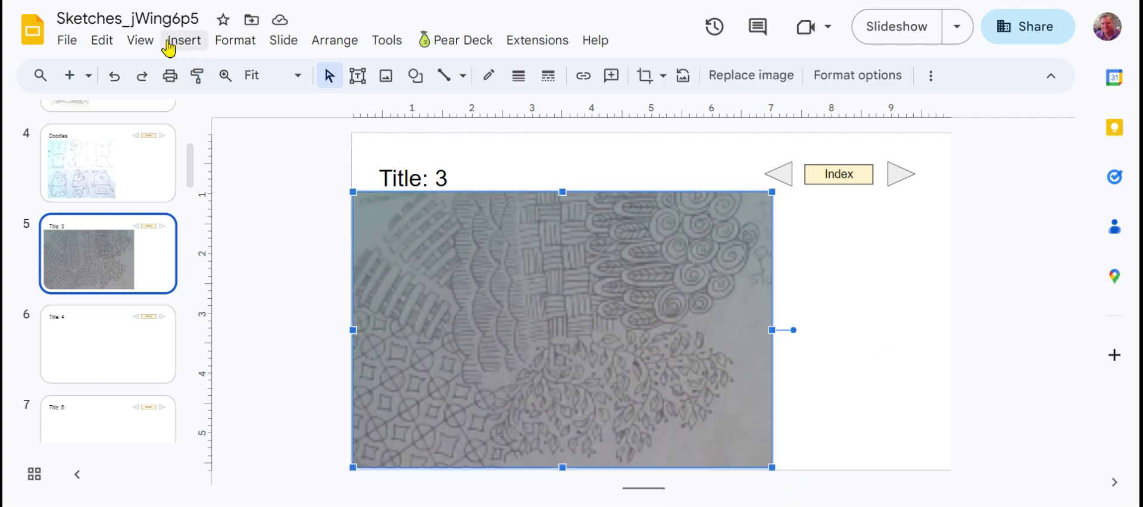
left_click(223, 43)
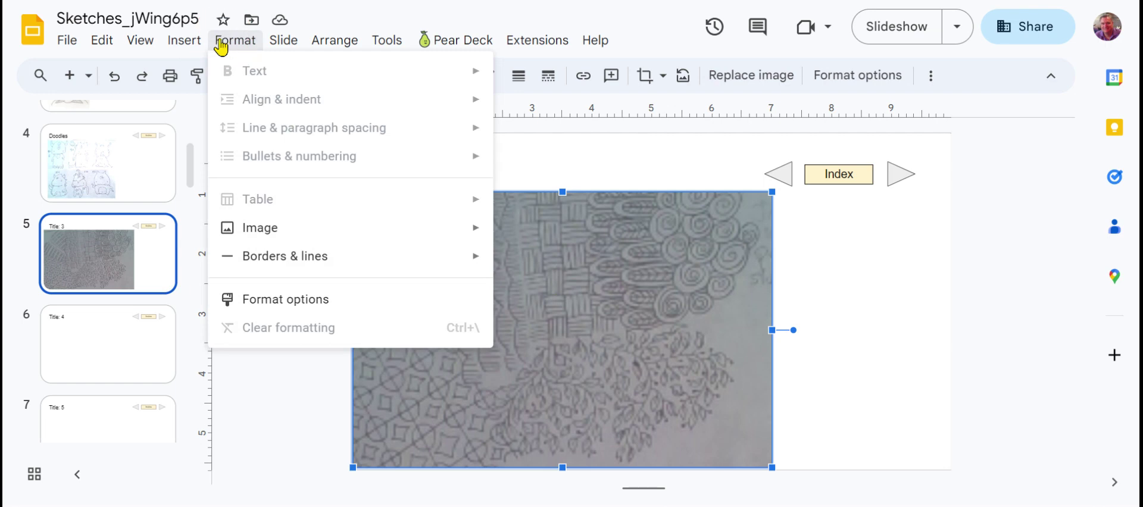
left_click(280, 301)
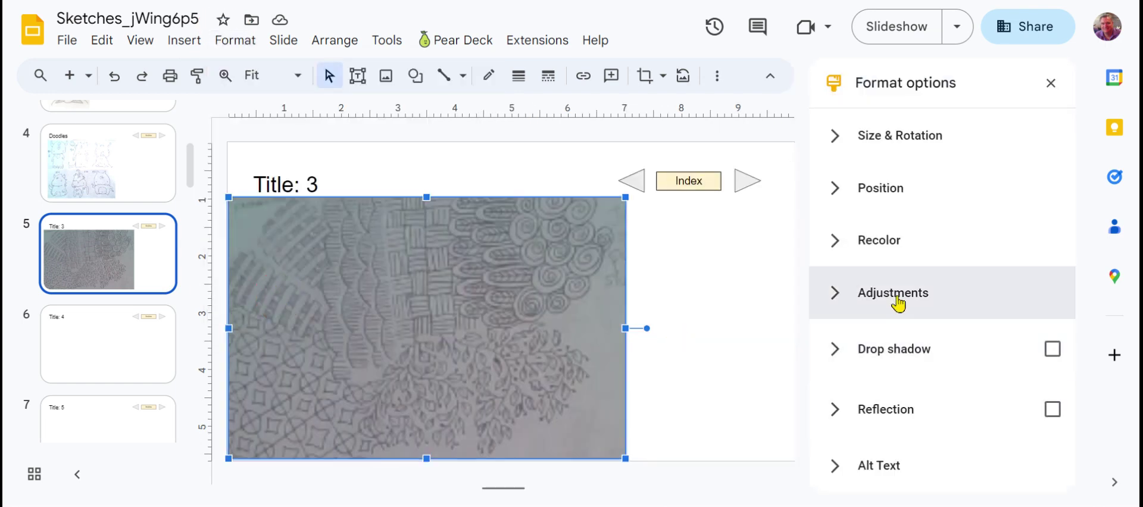
left_click(841, 300)
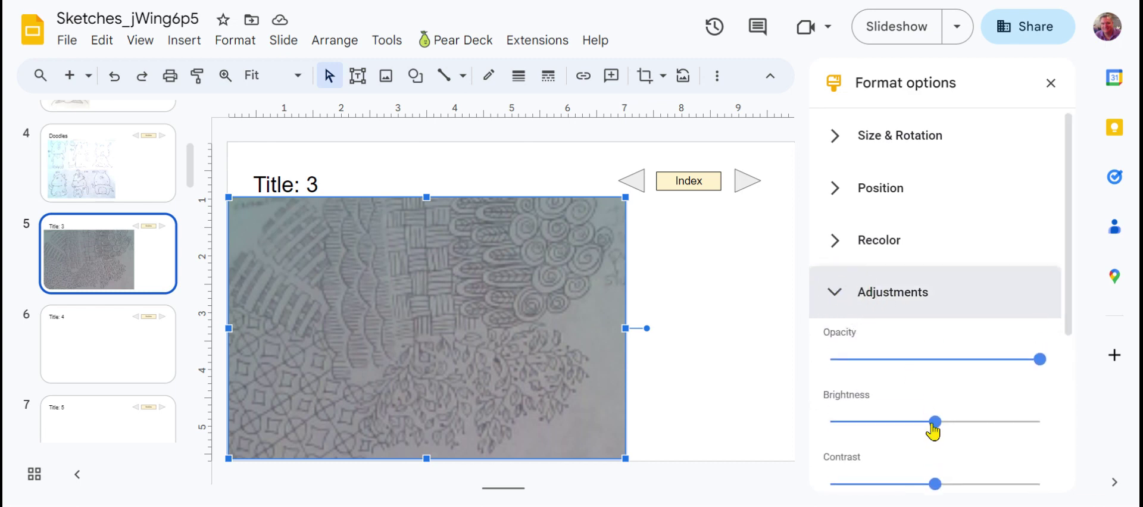
mouse_move(935, 423)
left_mouse_down()
mouse_move(998, 427)
mouse_move(978, 430)
left_mouse_up()
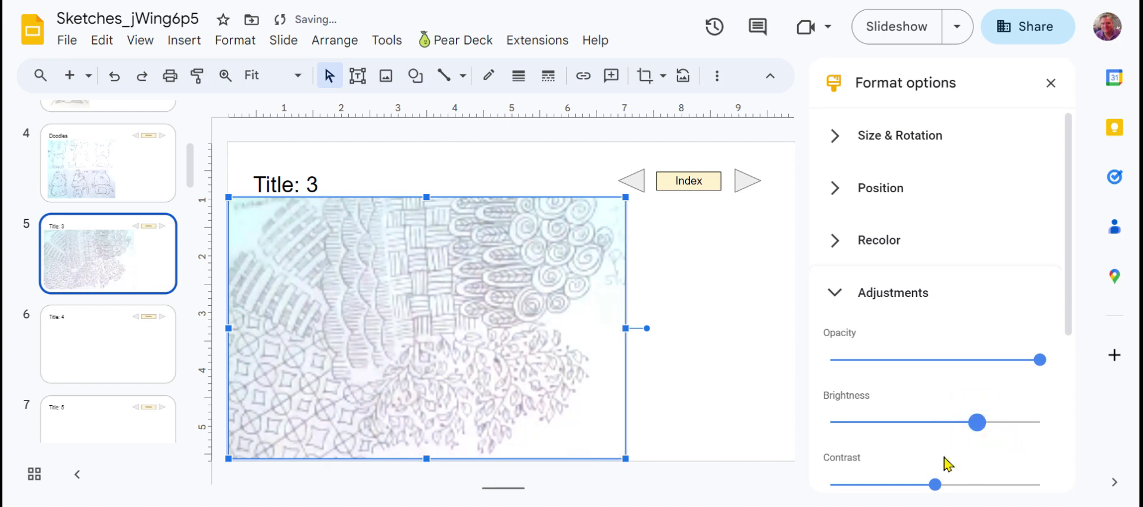
left_click_drag(936, 492, 898, 474)
left_click(903, 487)
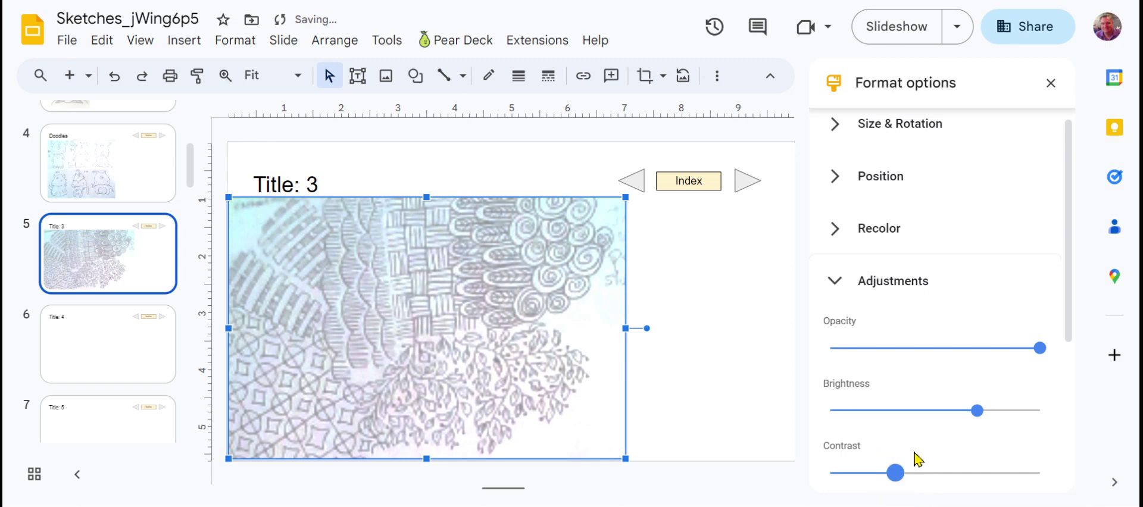
left_click_drag(976, 411, 980, 411)
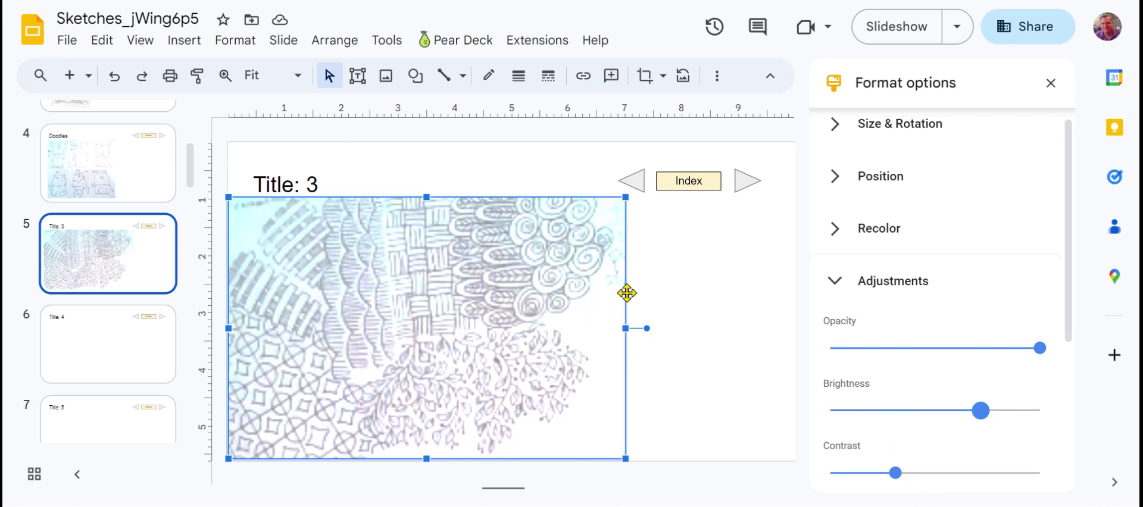
left_click(705, 280)
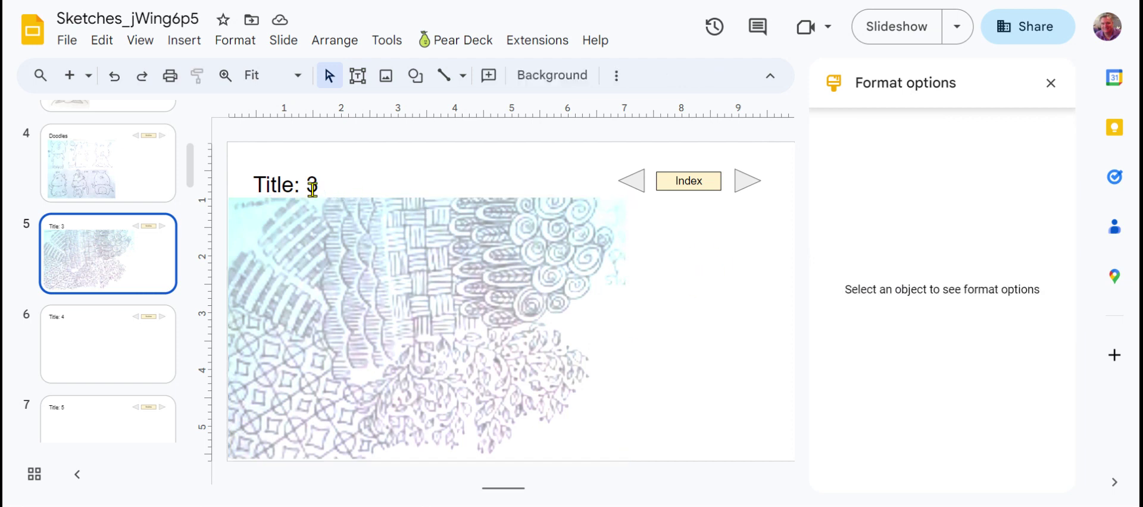
Replace the slide title "Title: 3" with "Patterns 1".
left_click(281, 185)
left_click_drag(255, 183, 393, 187)
type("Pa")
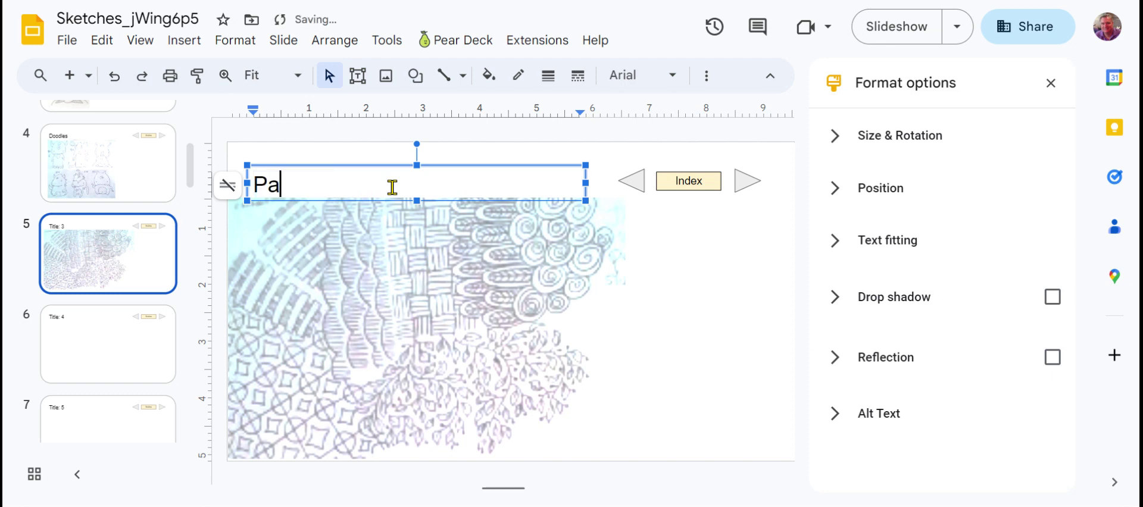
type("tterns 1")
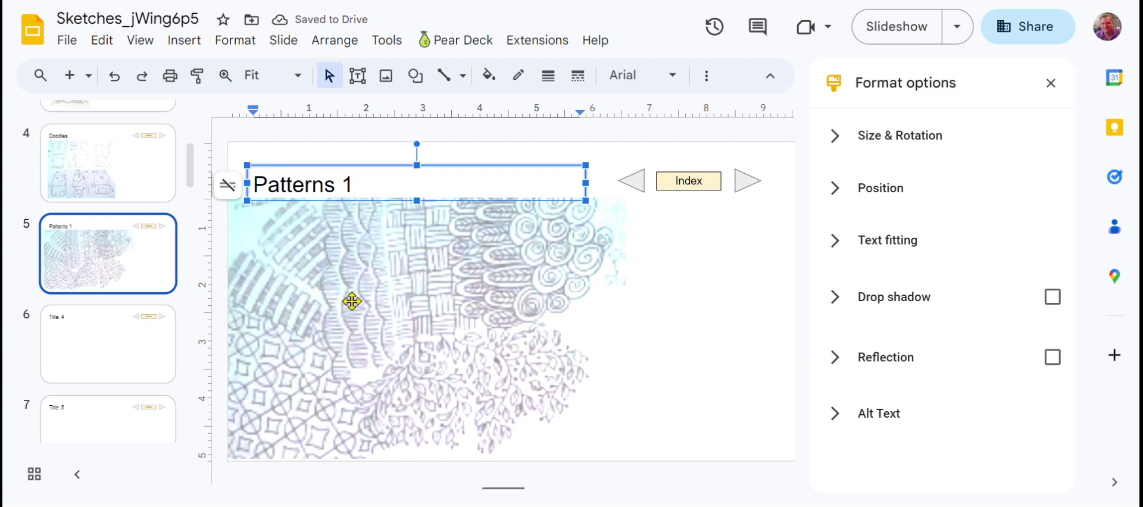
left_click(218, 276)
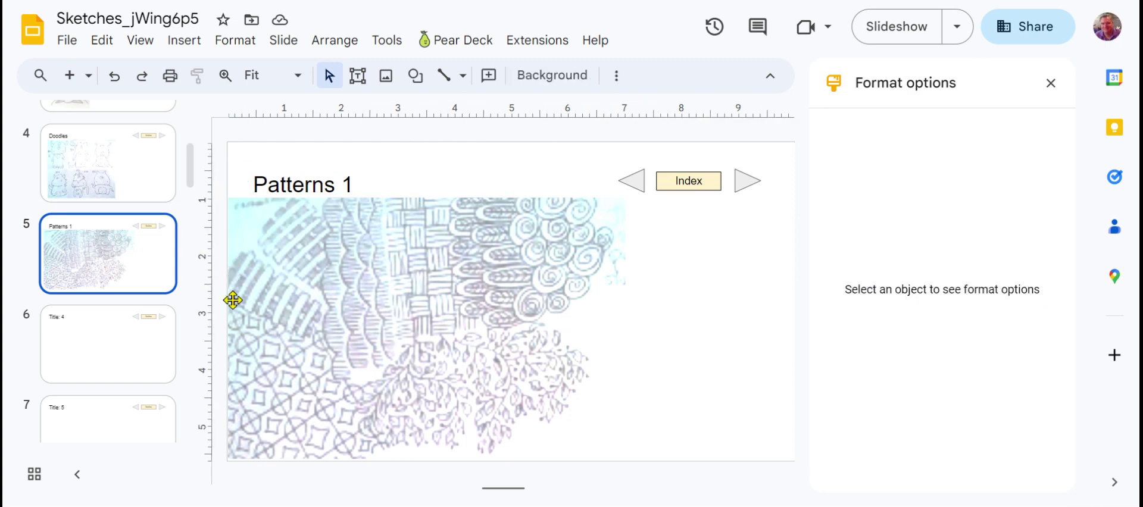